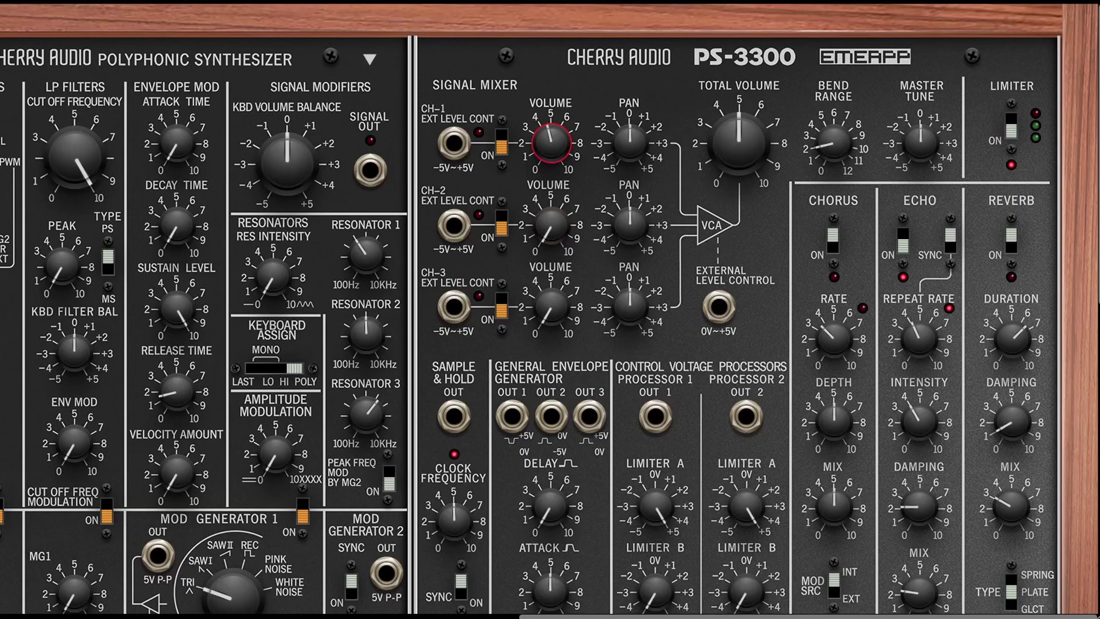
Raise the channel 1 volume in the signal mixer
drag(553, 151, 554, 117)
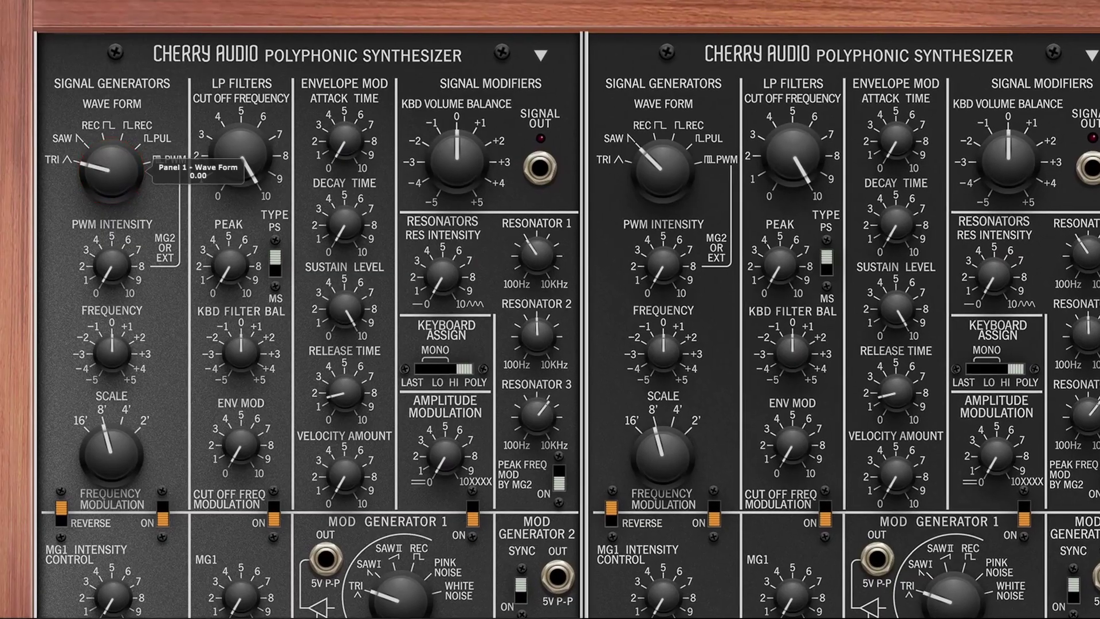
Set panel 1's wave form to PWM and sweep its PWM intensity up to 100% and back down
drag(117, 189, 141, 93)
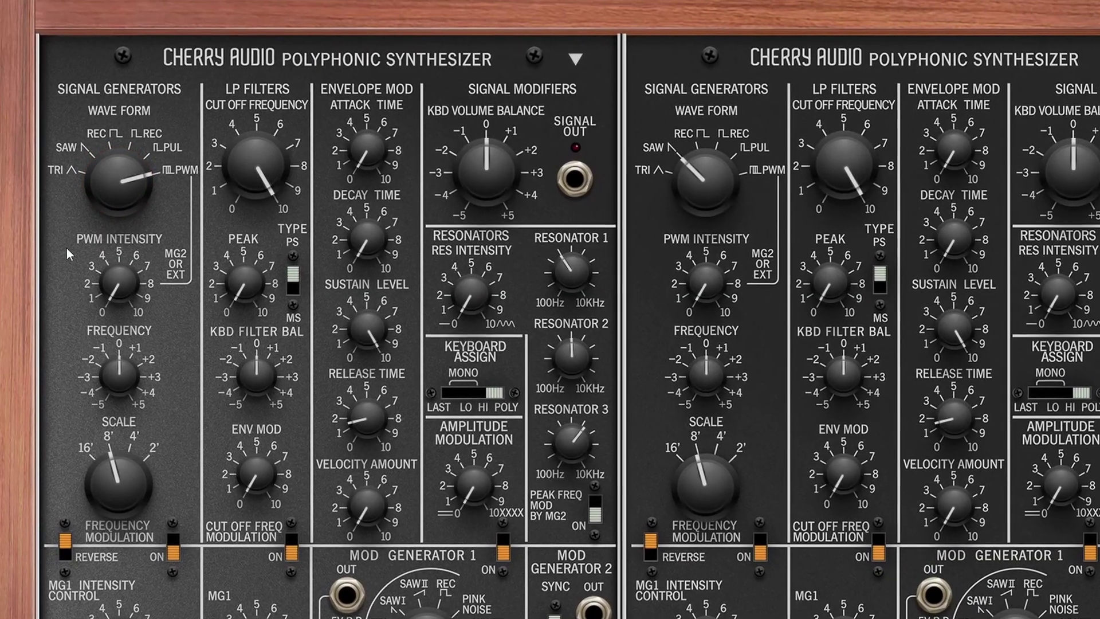
drag(127, 285, 127, 166)
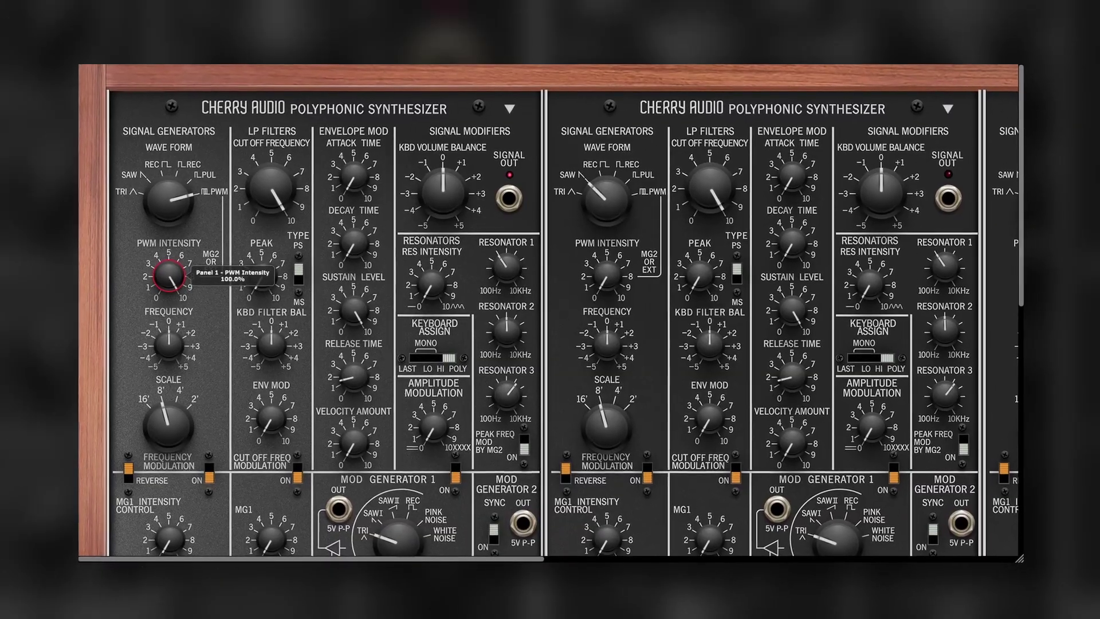
drag(166, 283, 164, 355)
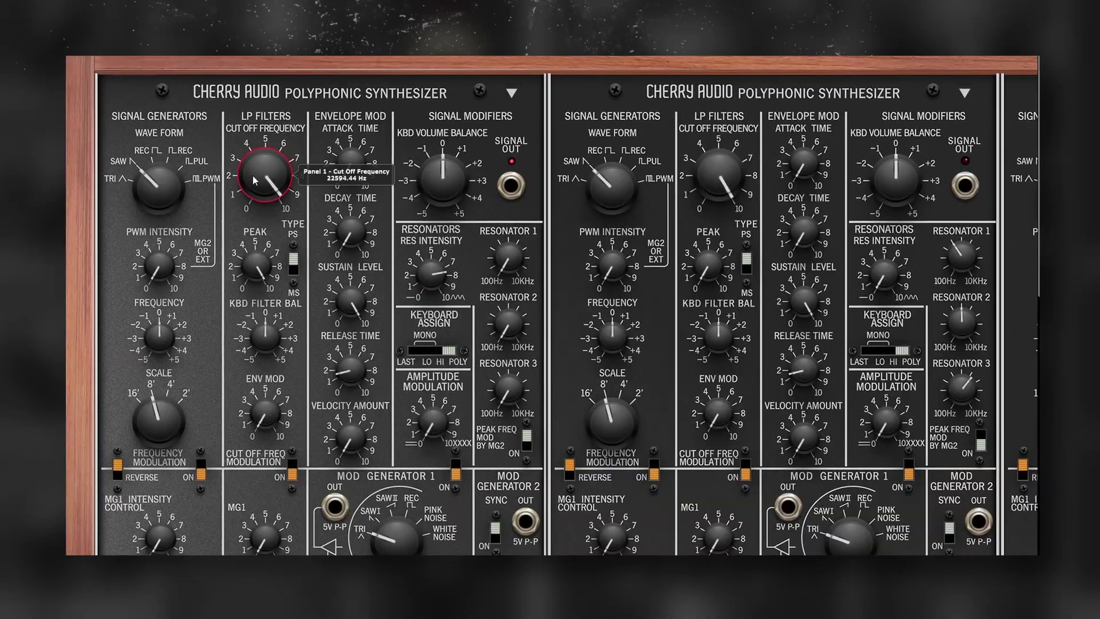
Switch panel 1's low-pass filter type to MS and sweep its cut-off frequency downward in both filter types
drag(236, 159, 242, 322)
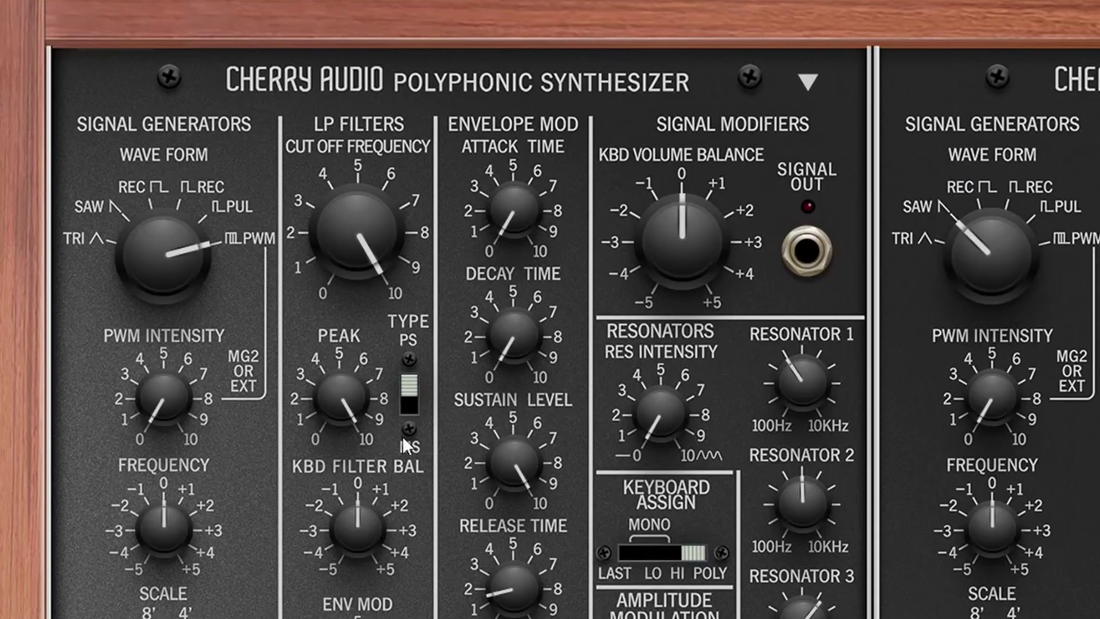
click(413, 404)
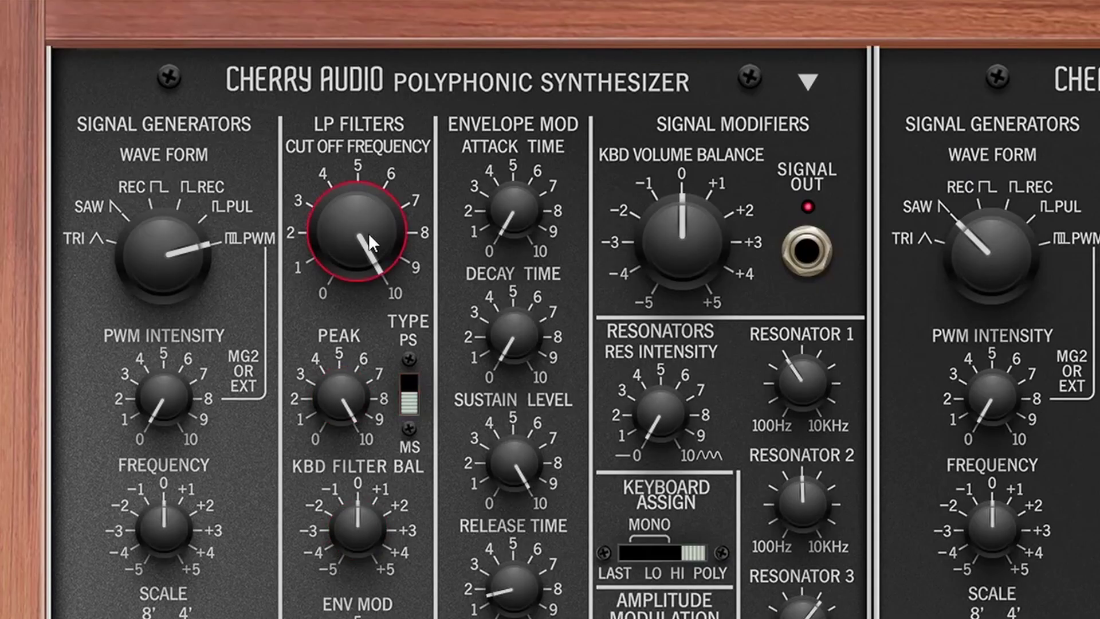
drag(345, 317, 316, 391)
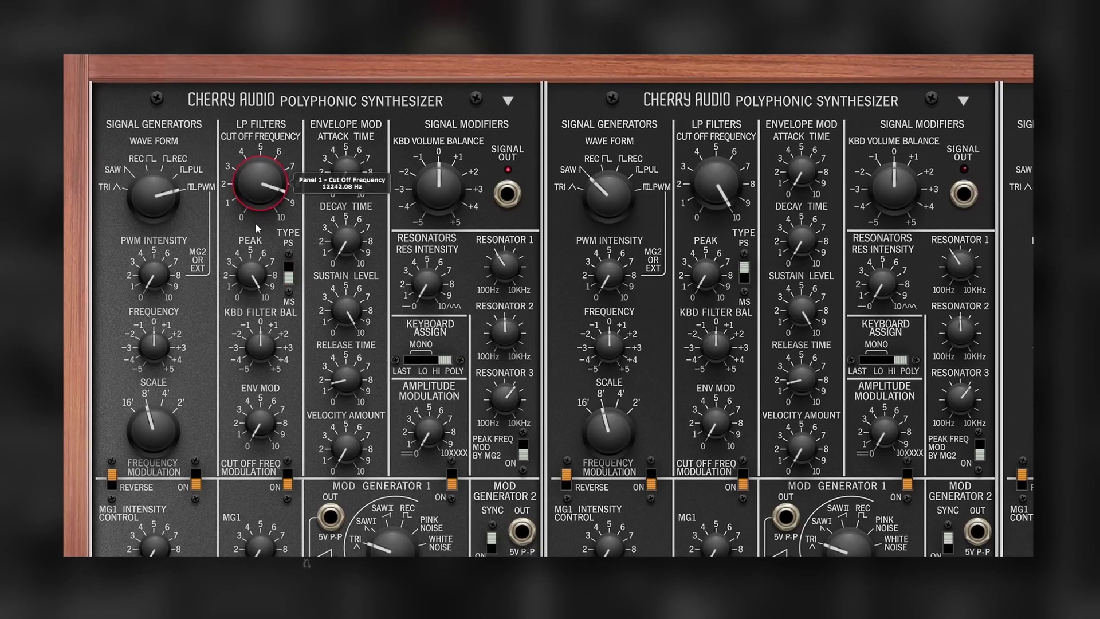
drag(236, 271, 226, 292)
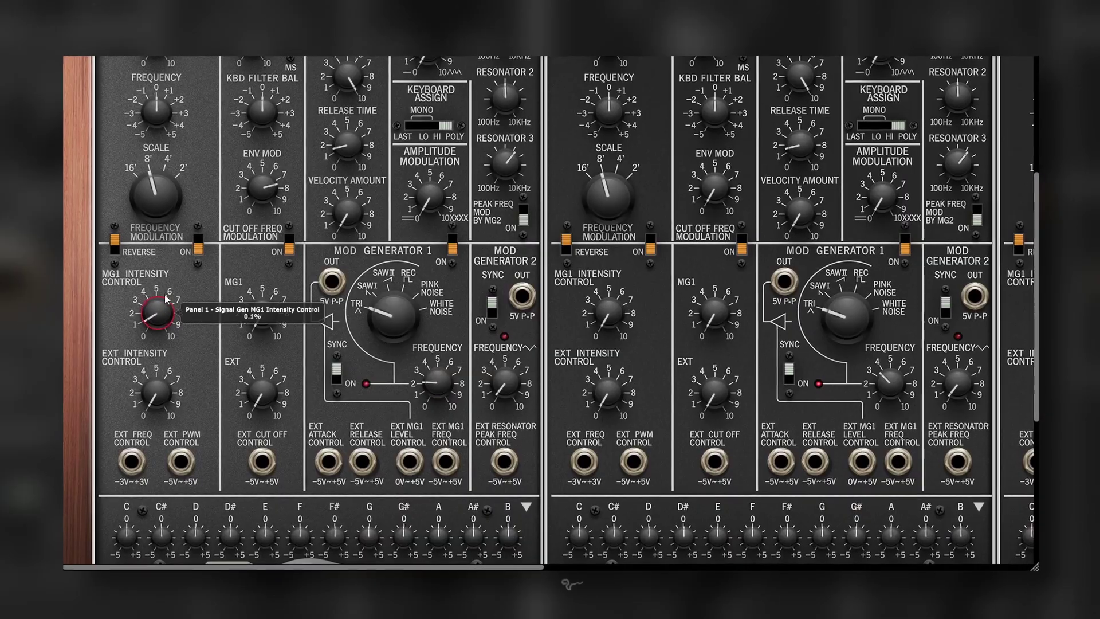
Raise panel 1's MG1 intensity for frequency modulation and speed up Mod Generator 1
drag(165, 298, 222, 114)
drag(437, 387, 445, 350)
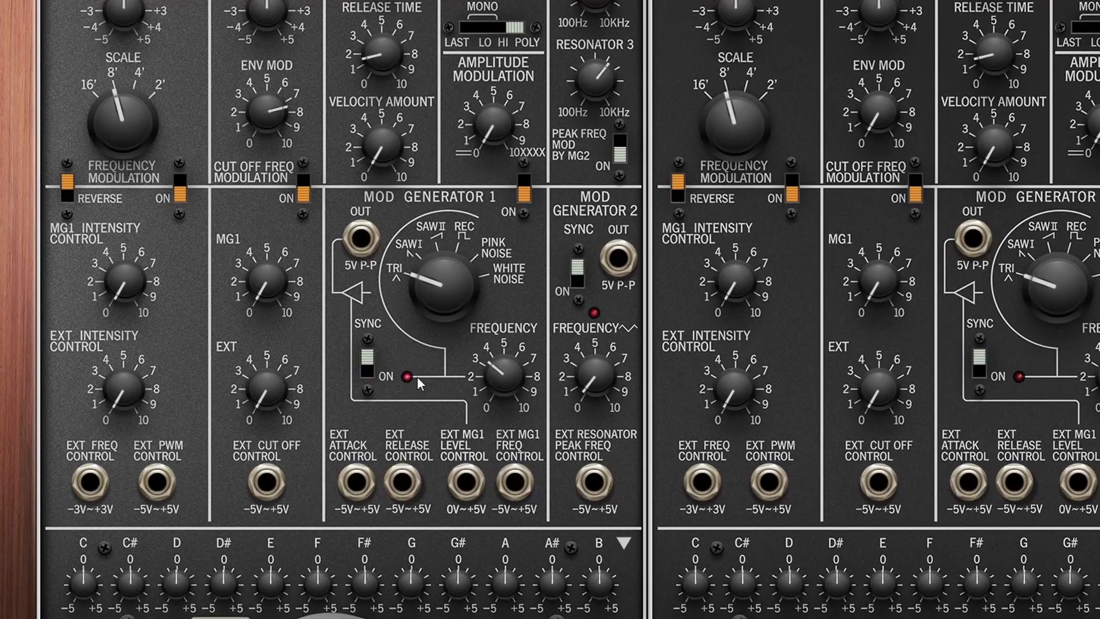
drag(515, 394, 550, 349)
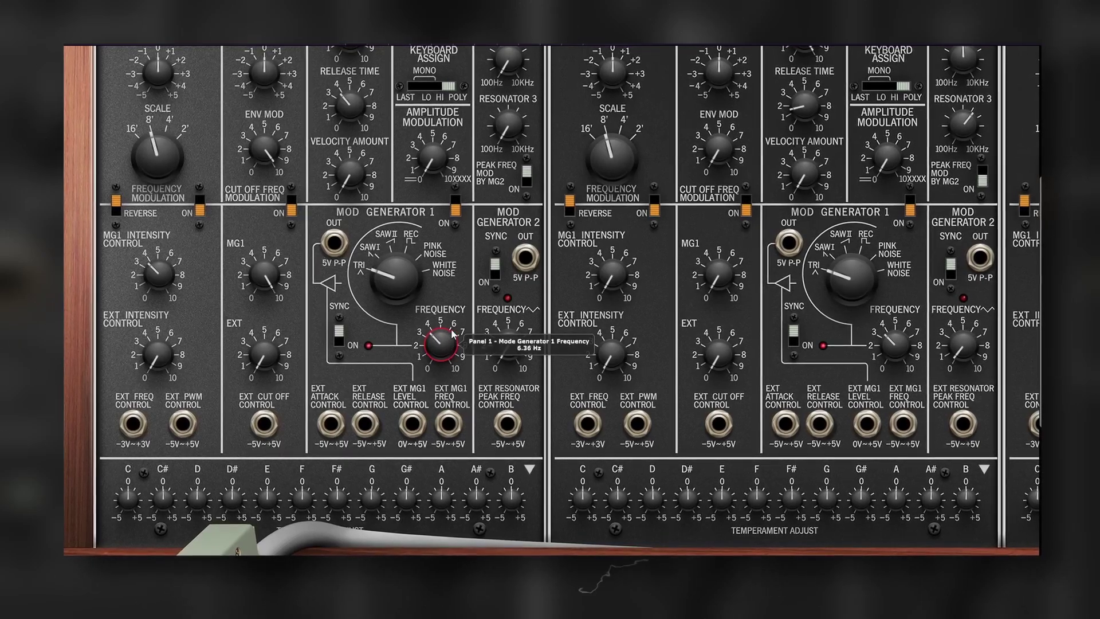
drag(453, 333, 484, 247)
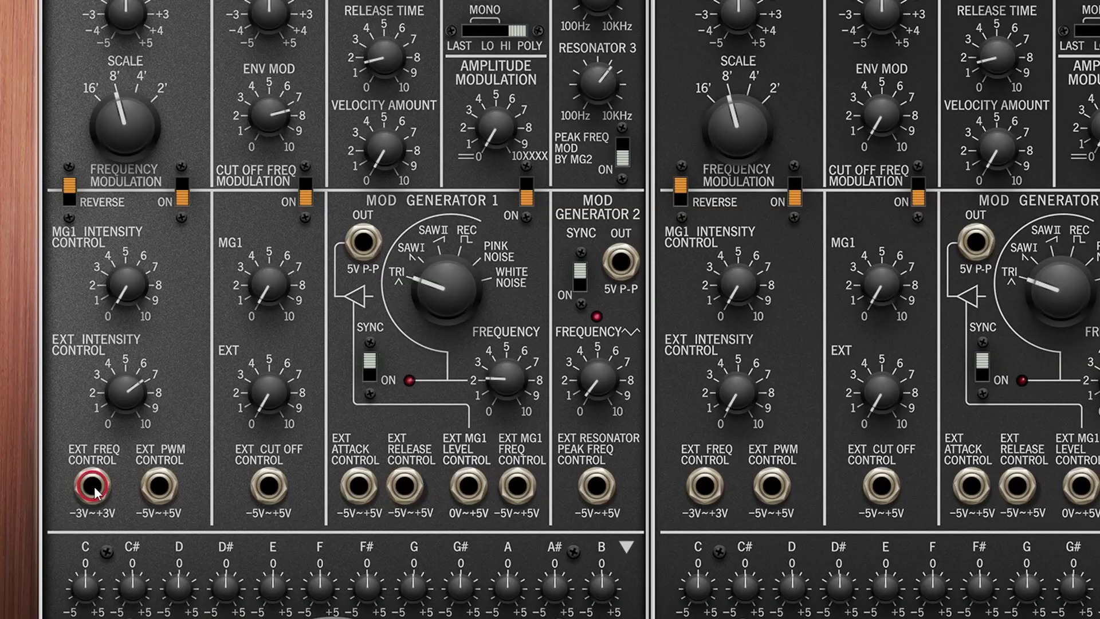
Patch panel 2's Mod Generator 1 output into panel 1's Ext Freq Control and set that generator to a slower SAW I
drag(992, 240, 987, 240)
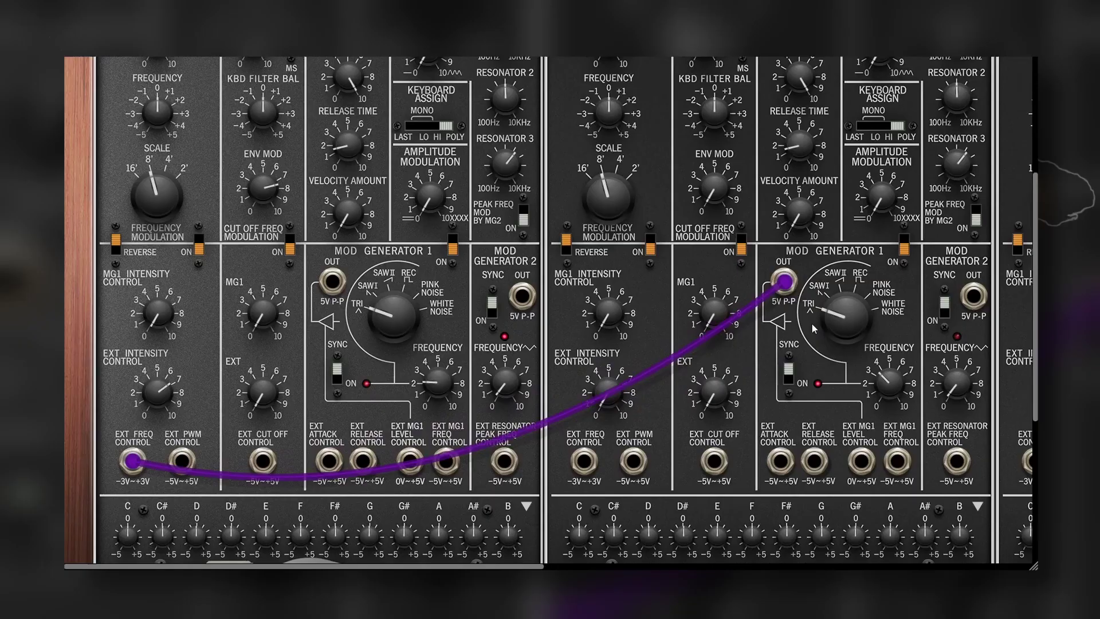
drag(1061, 290, 1058, 265)
drag(893, 385, 885, 405)
Unplug the cable from panel 2's Mod Generator 1 output and retune panel 2 to scale 16' with a lower frequency
drag(789, 281, 710, 340)
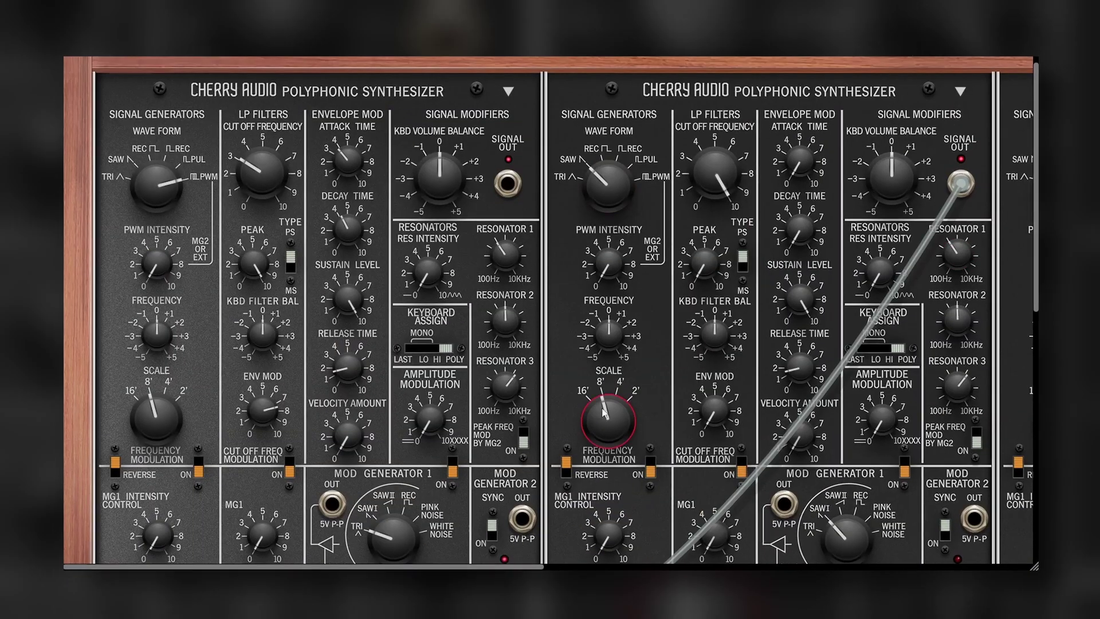
drag(609, 401, 609, 424)
drag(608, 167, 600, 209)
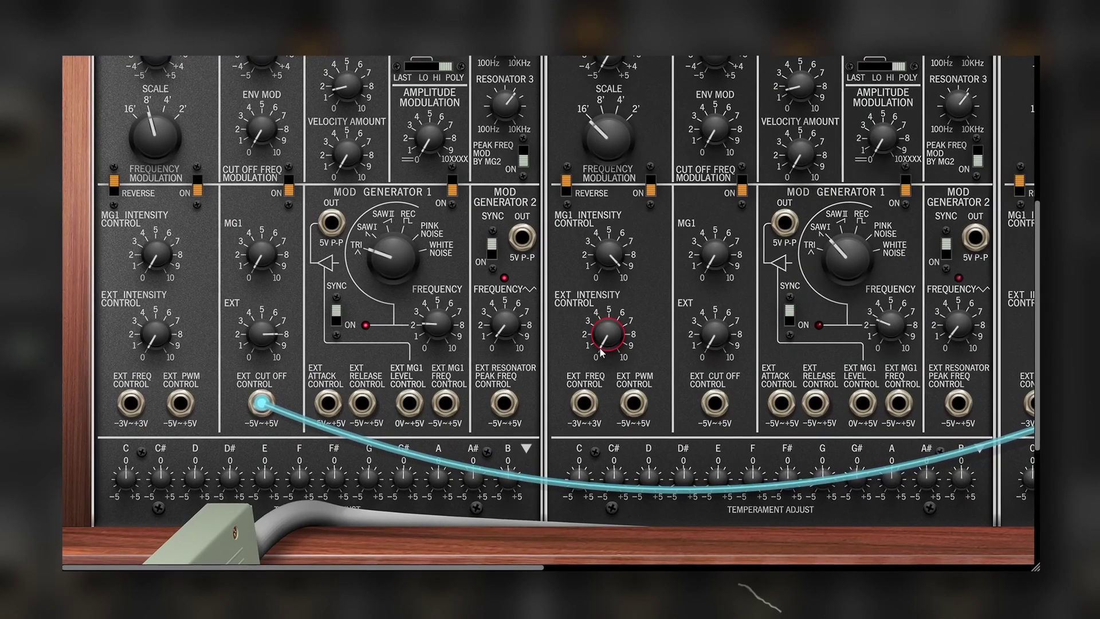
Adjust panel 1's external cut-off modulation intensity to about 8
drag(269, 367, 271, 350)
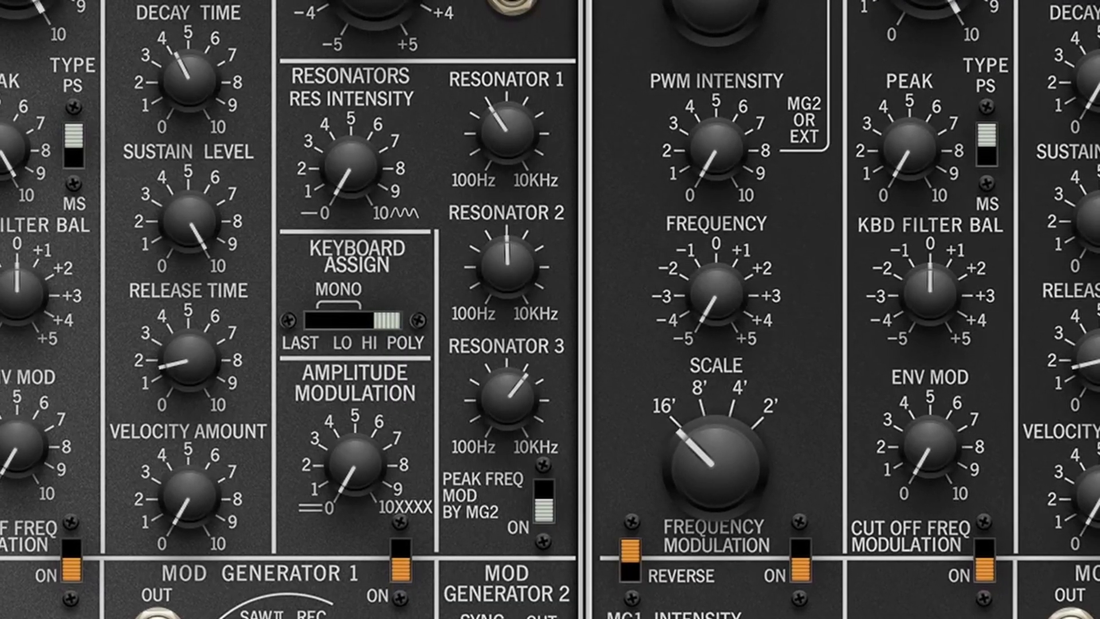
Raise panel 1's resonator intensity to between 7 and 8 and adjust the frequencies of Resonators 1, 2 and 3
drag(507, 135, 508, 58)
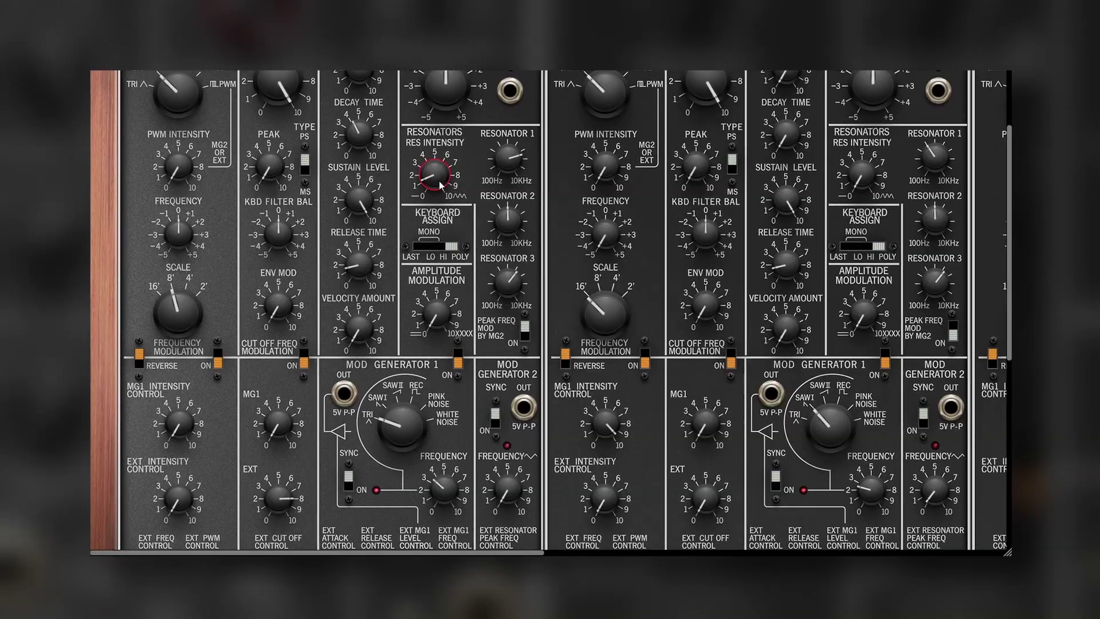
drag(440, 182, 451, 68)
drag(511, 216, 509, 313)
drag(504, 148, 505, 199)
drag(487, 282, 490, 430)
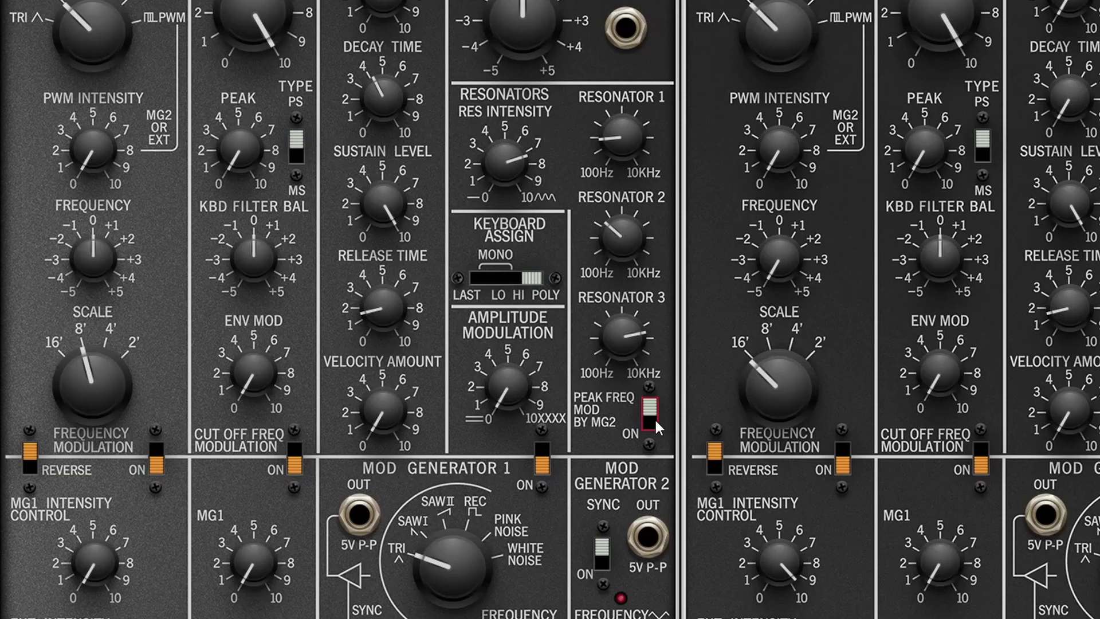
Turn on panel 1's peak frequency modulation by MG2 and lower Resonator 3's frequency
click(655, 419)
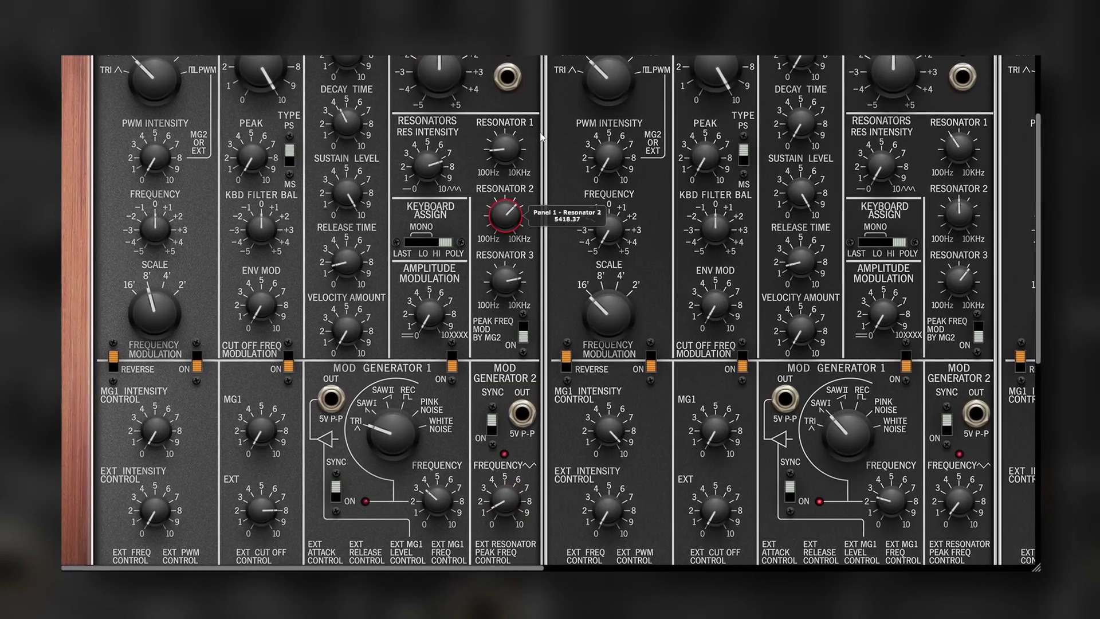
drag(502, 278, 506, 303)
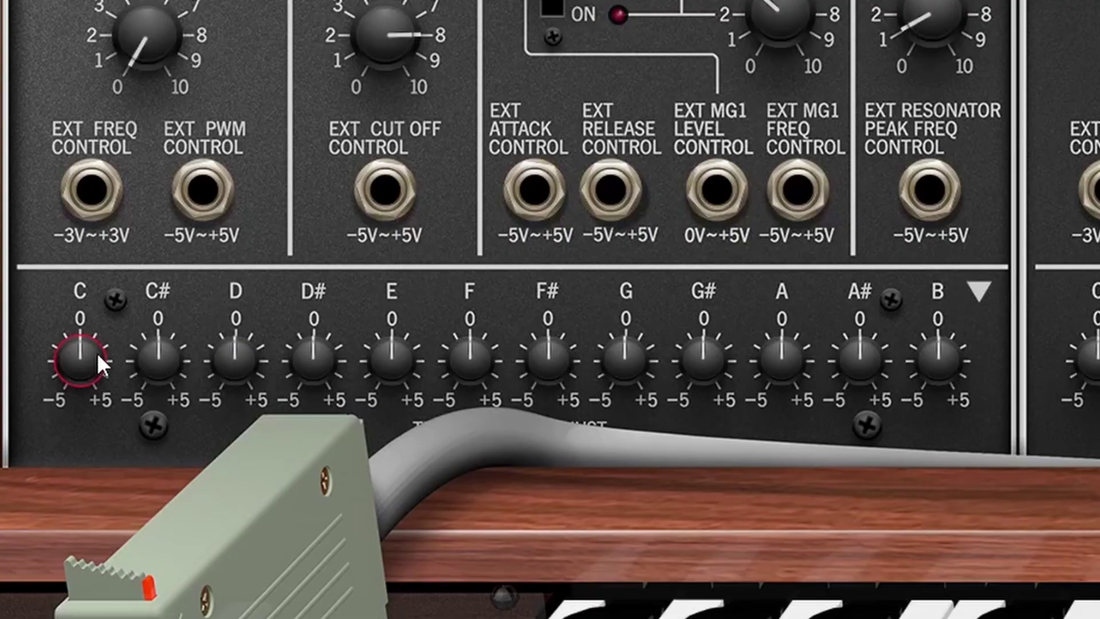
Tune the C note down in panel 1's temperament adjustment
drag(97, 352, 86, 453)
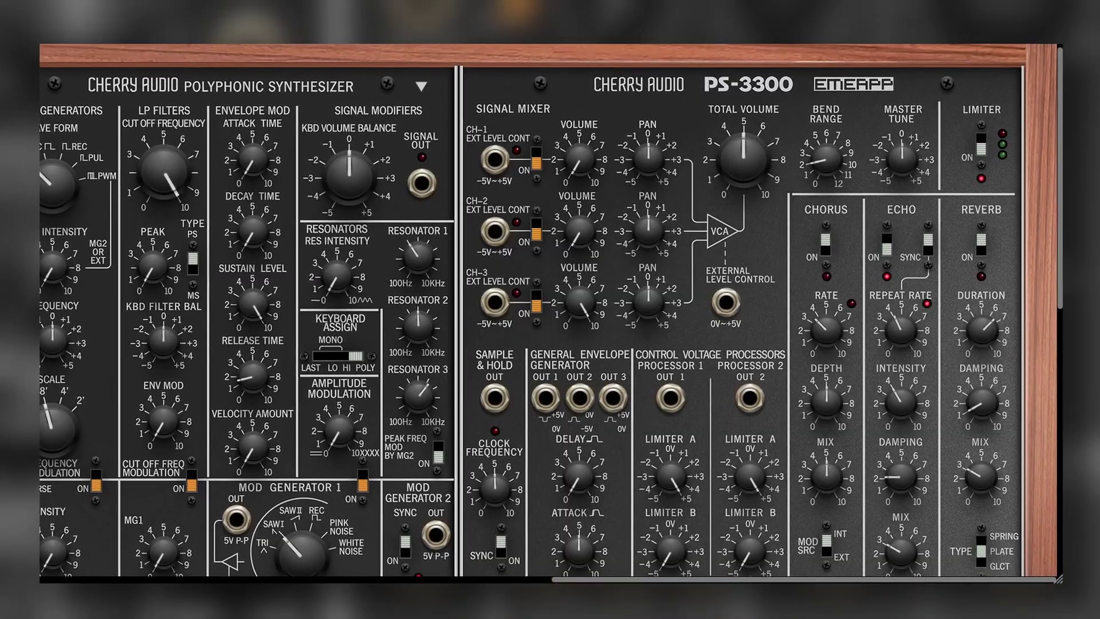
Sweep Limiter B of Control Voltage Processor 1 up from its minimum and back down
scroll(502, 322, down, 5)
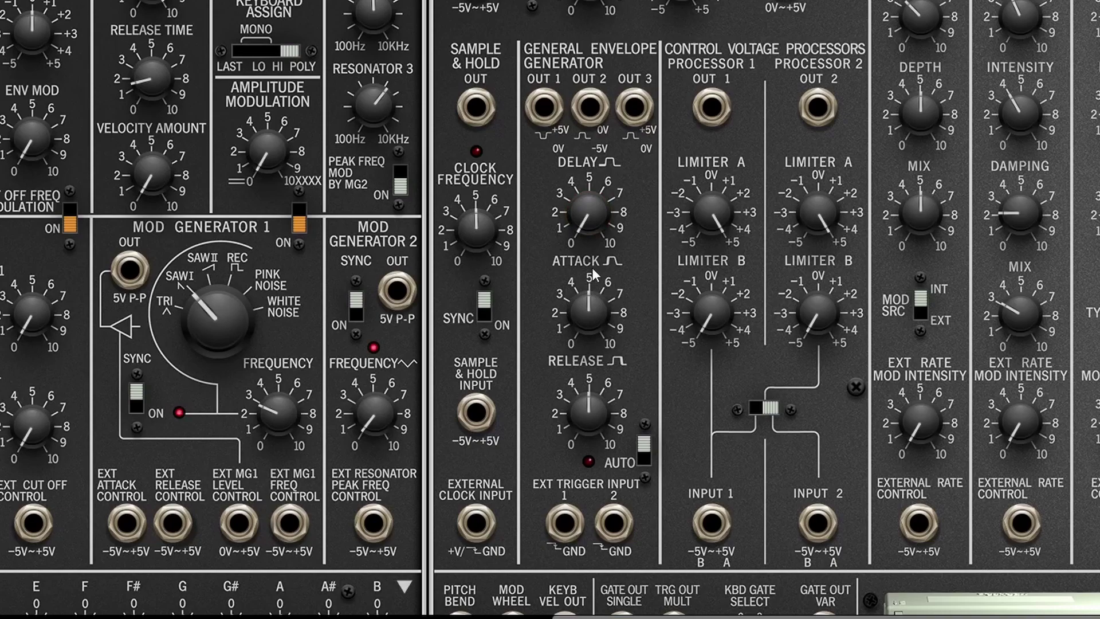
scroll(620, 367, down, 2)
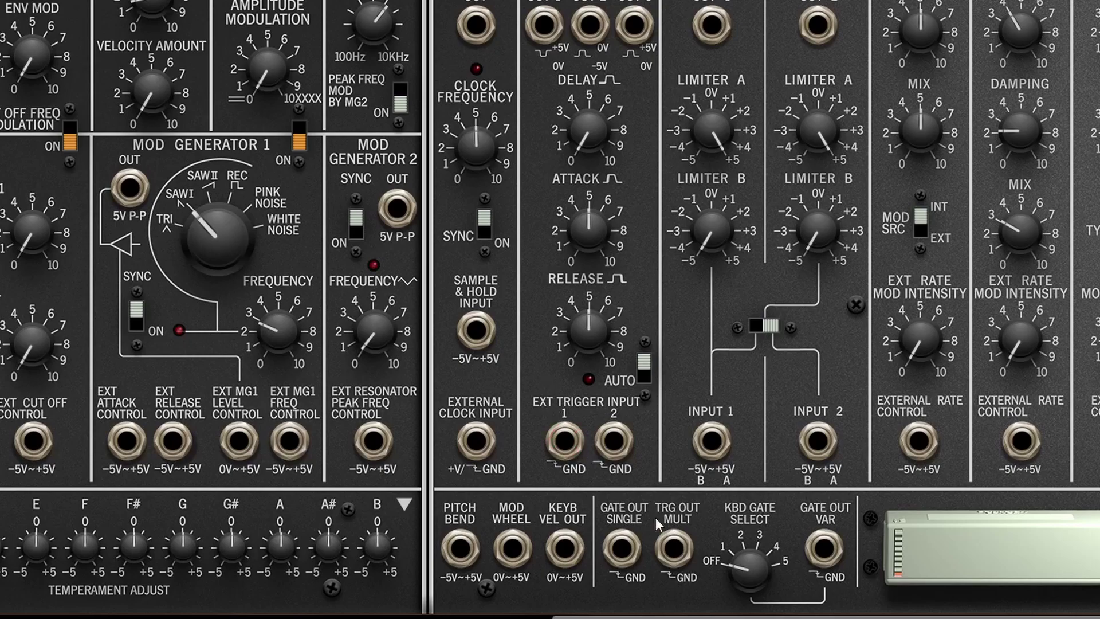
scroll(691, 109, up, 2)
scroll(691, 109, right, 3)
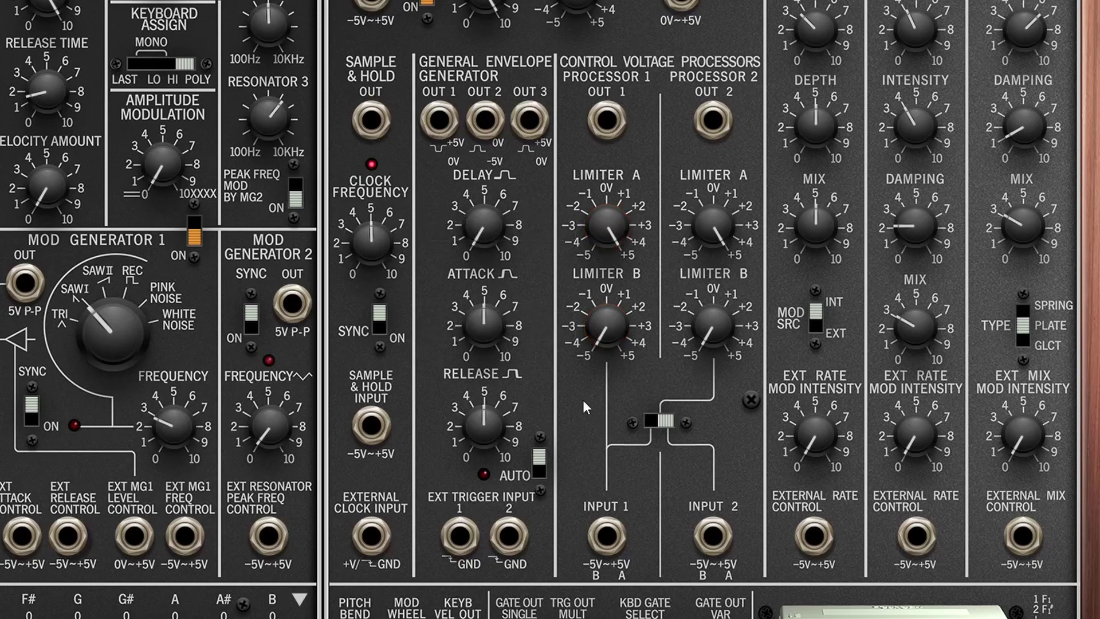
drag(607, 327, 630, 263)
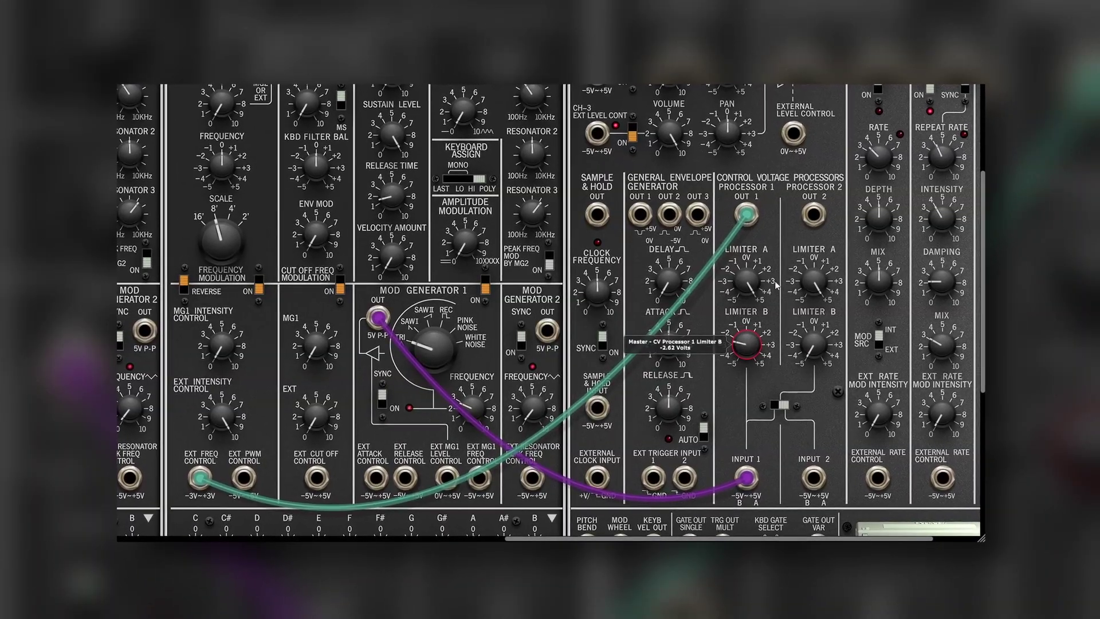
drag(776, 281, 754, 347)
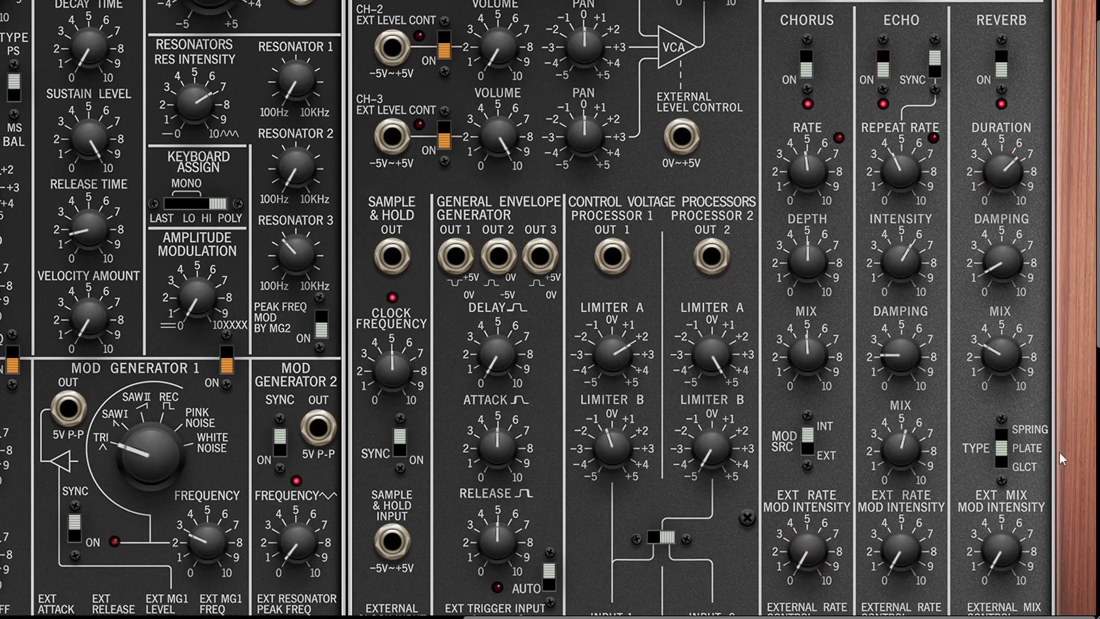
Set the reverb type to GLCT and raise the reverb's damping and mix
click(1015, 464)
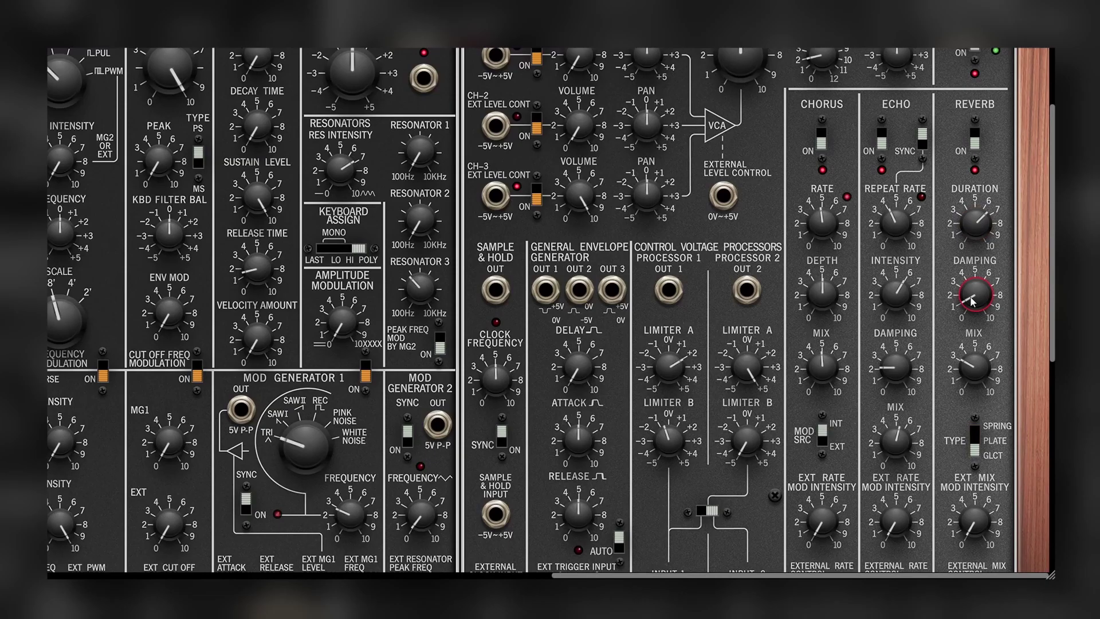
drag(971, 297, 973, 289)
drag(974, 368, 974, 338)
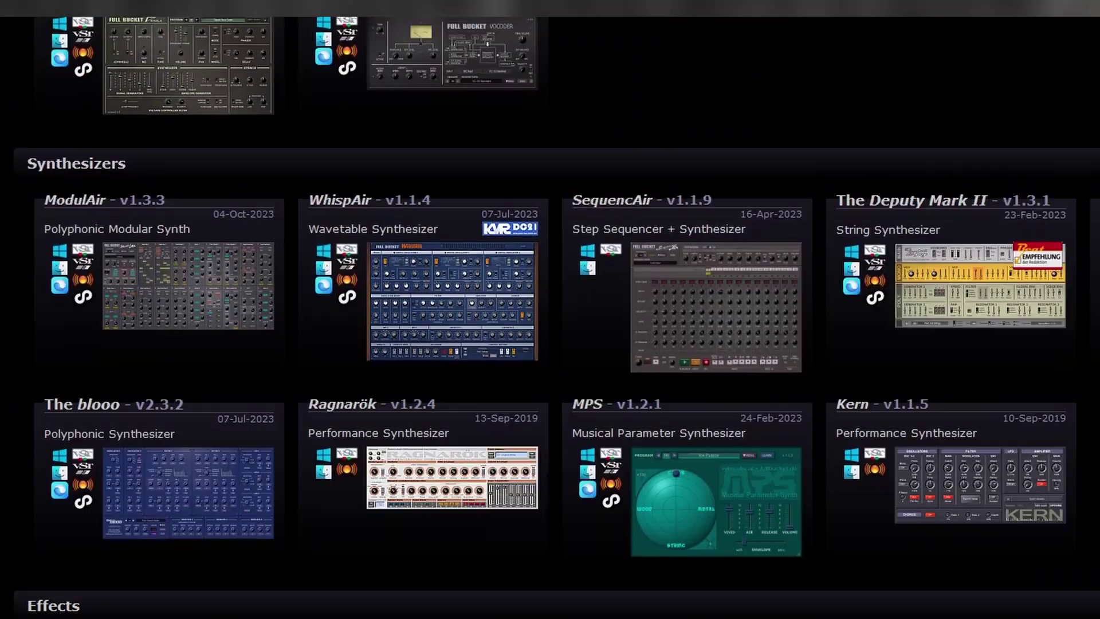
Switch to the Full Bucket plug-in web page and browse its KORG simulations and synthesizers
middle_click(1069, 200)
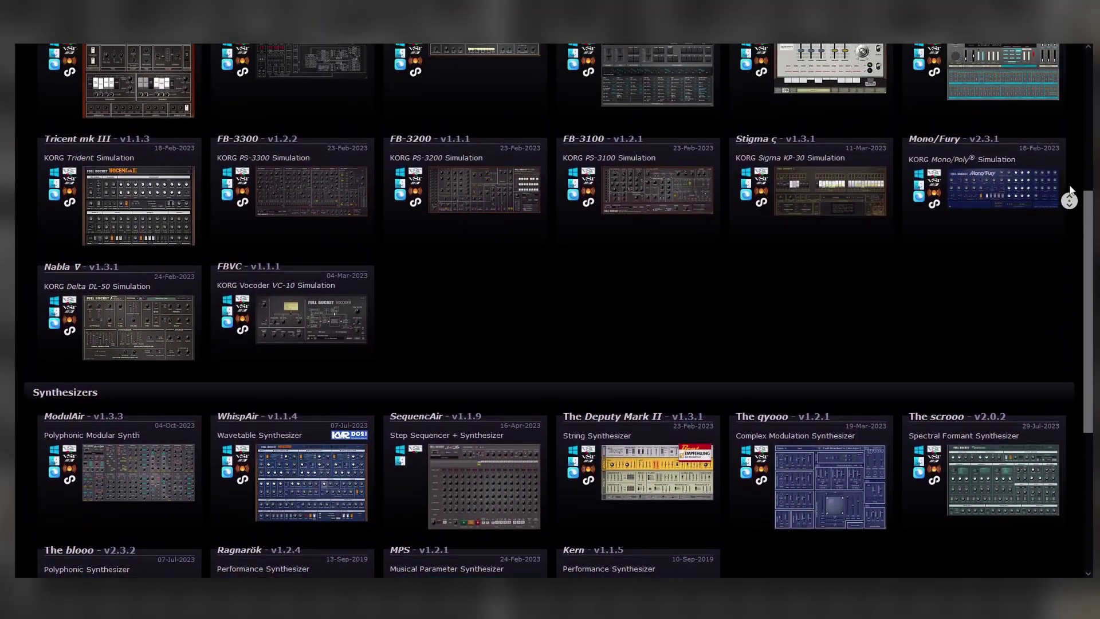
middle_click(1070, 186)
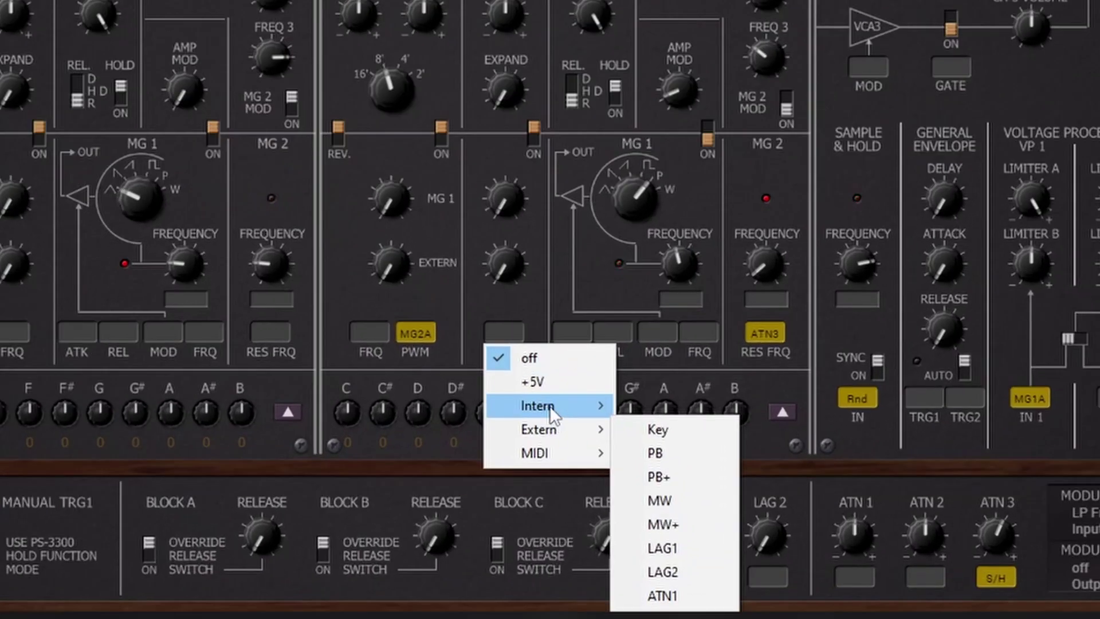
Switch to the FB-3300 plug-in and view the internal source options for the filter's external modulation input
mouse_move(550, 404)
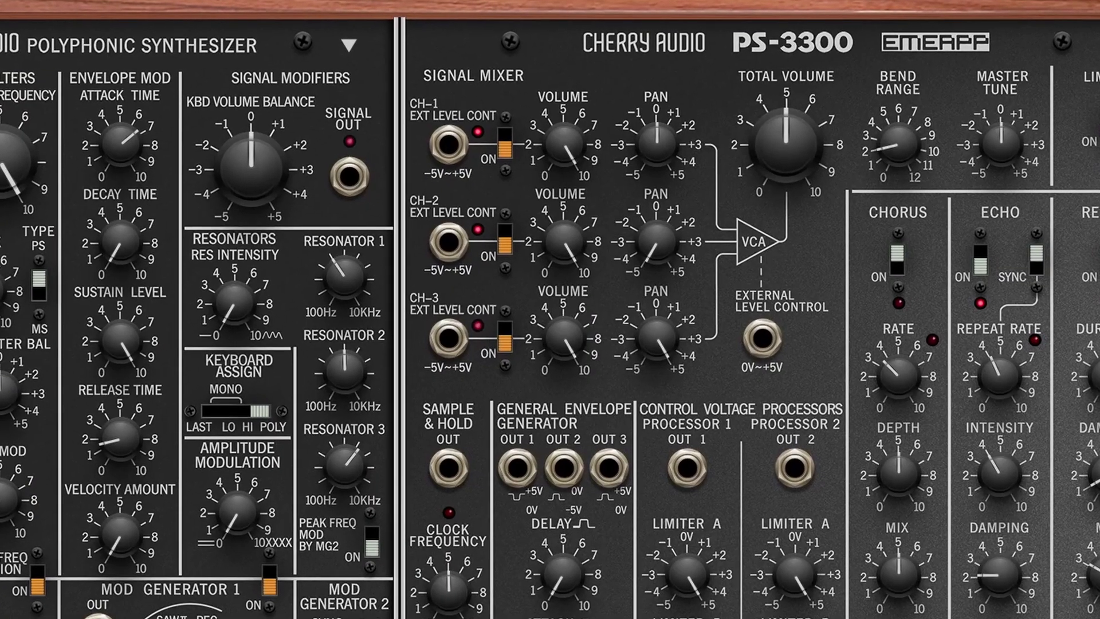